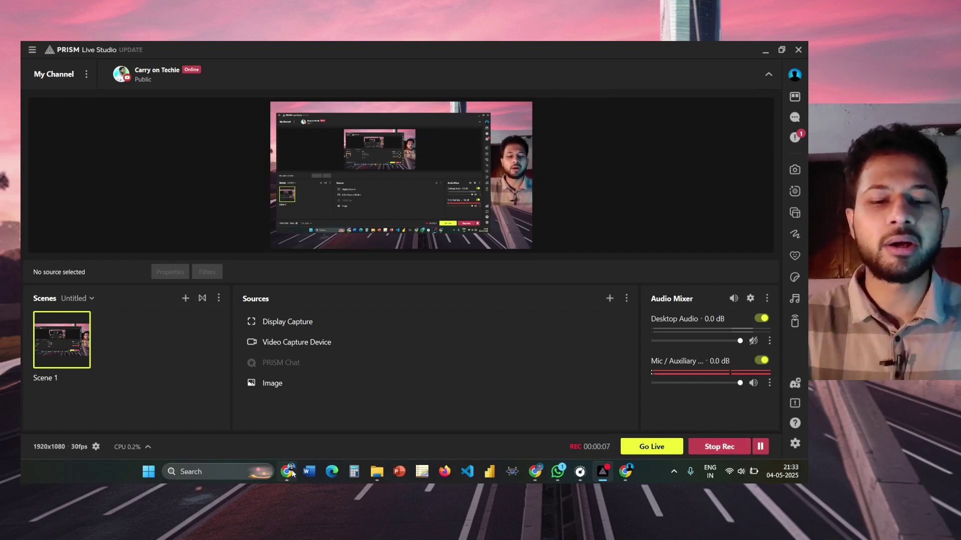
Switch to the Powerdrill page in Chrome and open the "Unveiling Data Patter..." chat from the history.
click(626, 472)
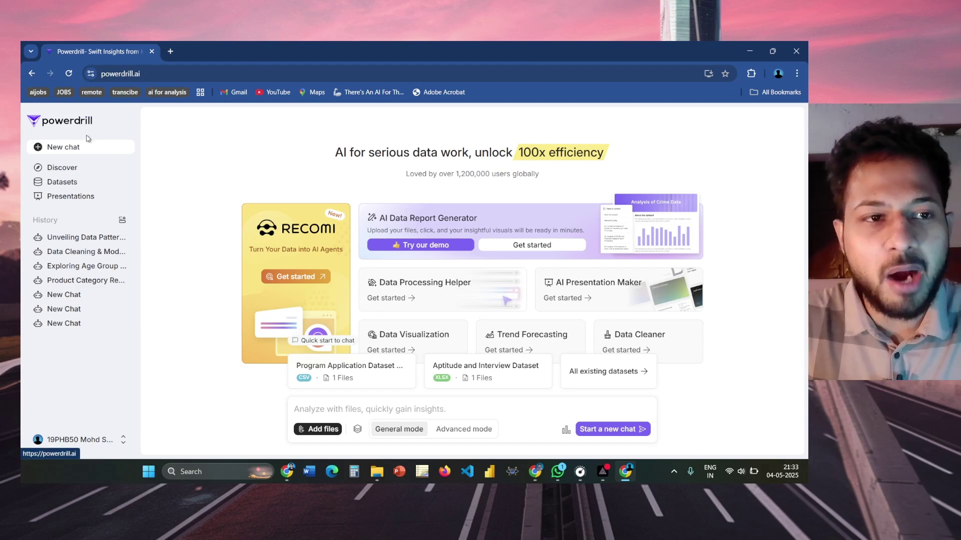
scroll(80, 131, up, 5)
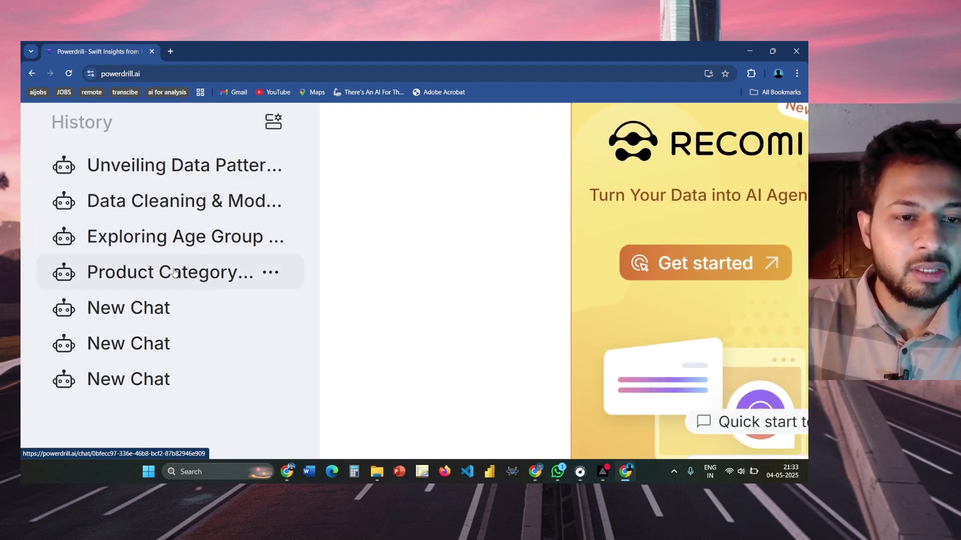
click(179, 165)
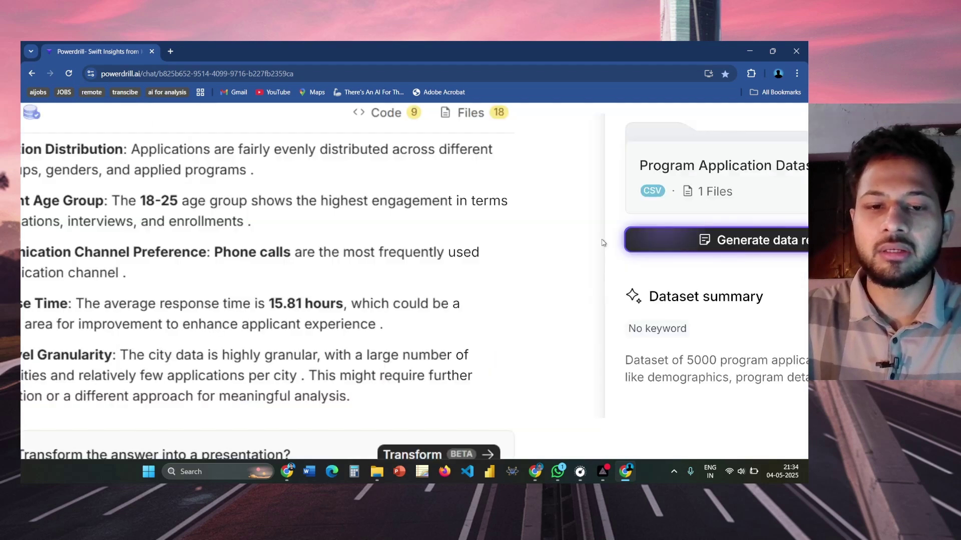
Find the Exploratory Data Analysis (EDA) prompt in the chat and read its goal, action and grouping instructions.
scroll(568, 328, up, 20)
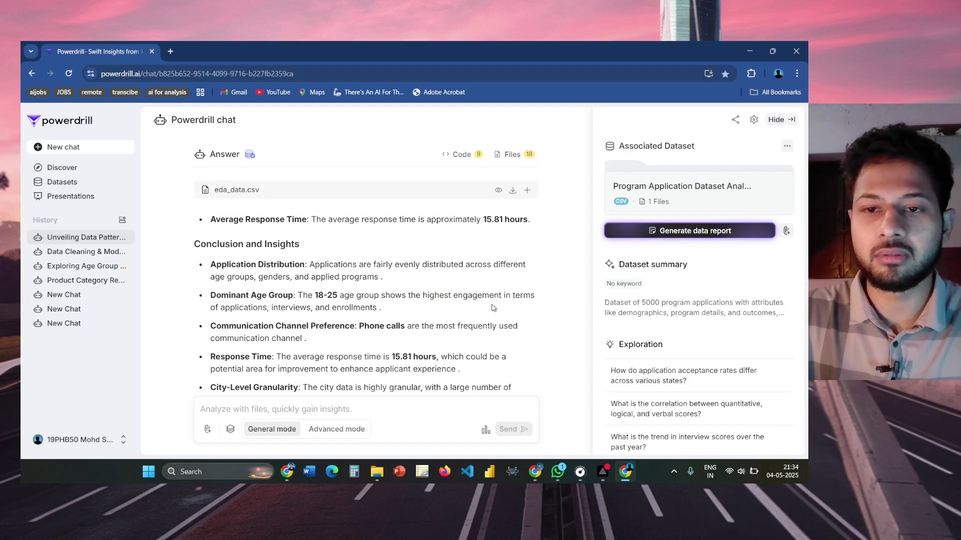
scroll(470, 295, down, 10)
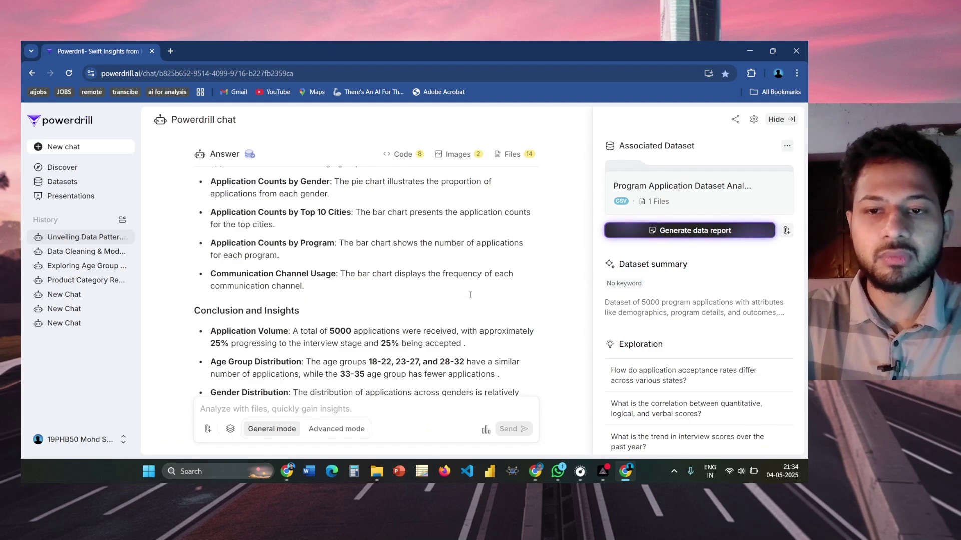
scroll(470, 295, up, 10)
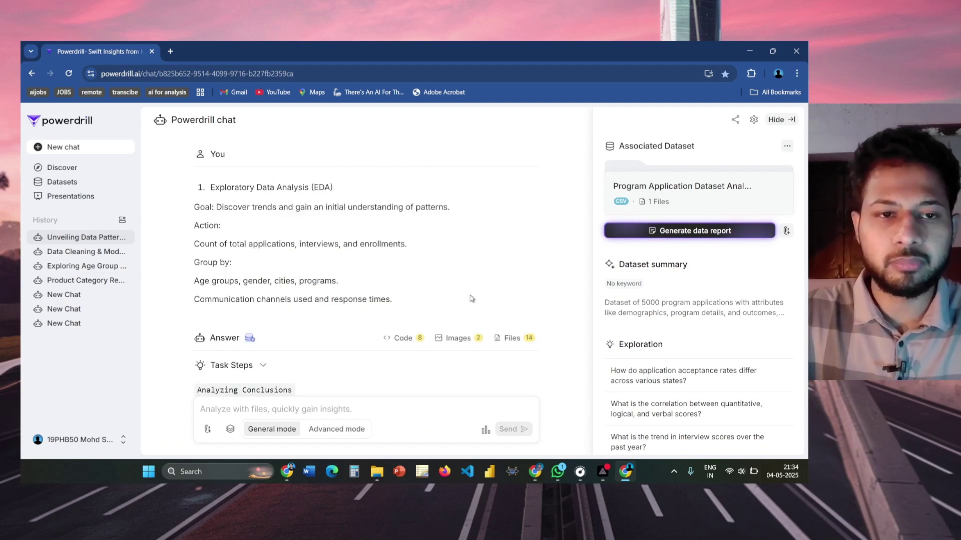
scroll(344, 283, down, 2)
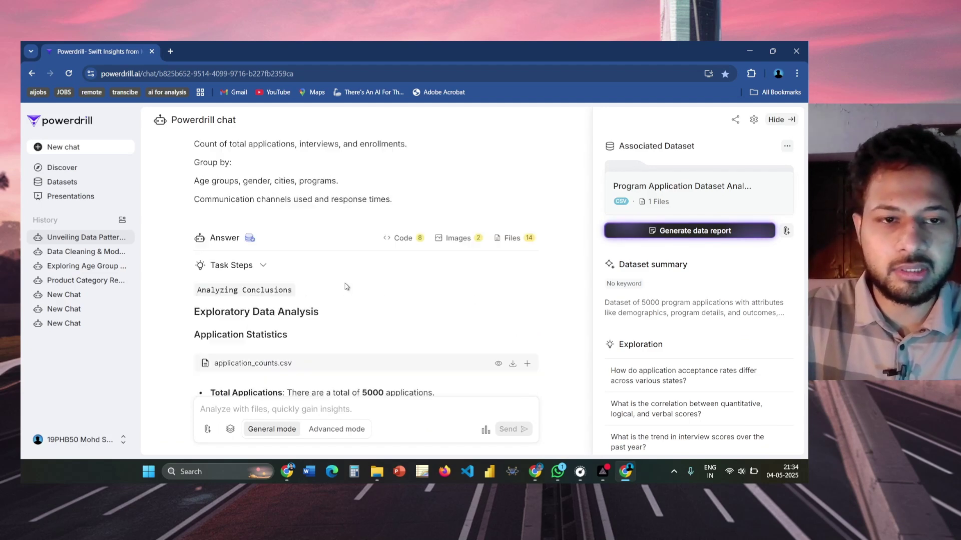
scroll(346, 286, up, 2)
scroll(384, 201, down, 1)
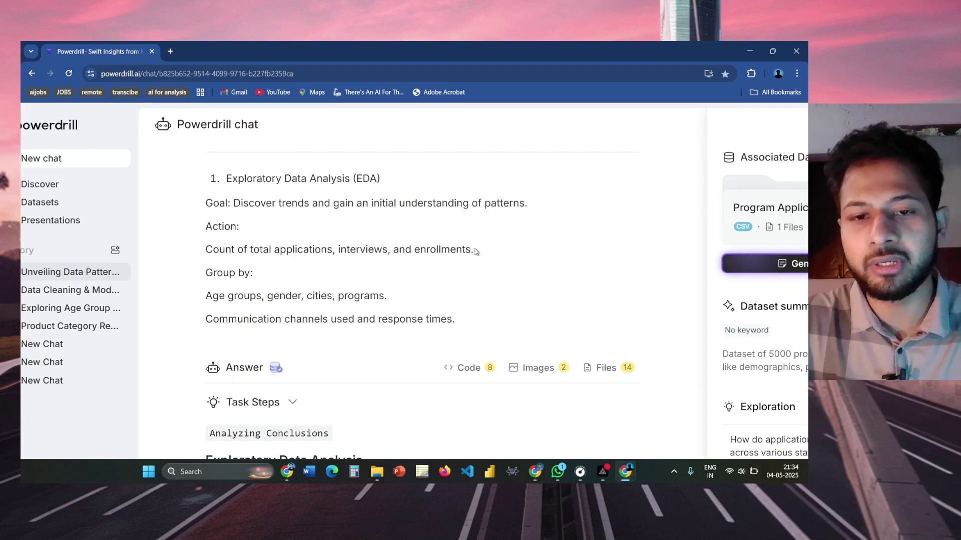
Examine the EDA answer's application statistics and its application counts by age group.
scroll(224, 226, down, 1)
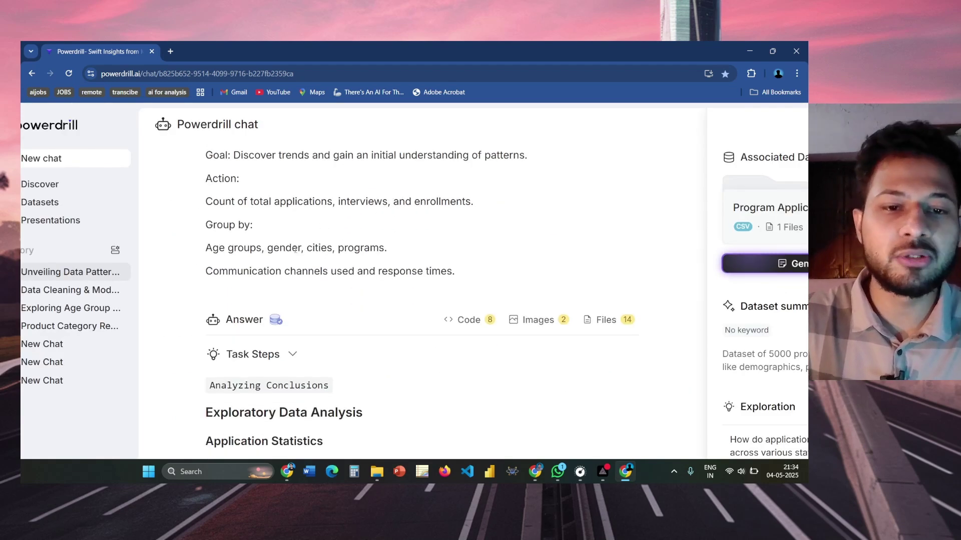
scroll(393, 260, down, 3)
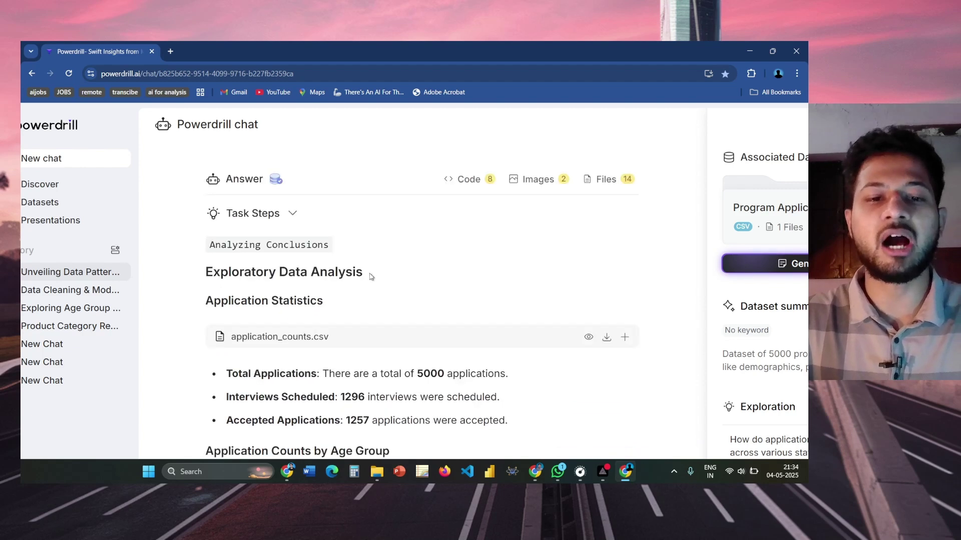
scroll(241, 248, down, 1)
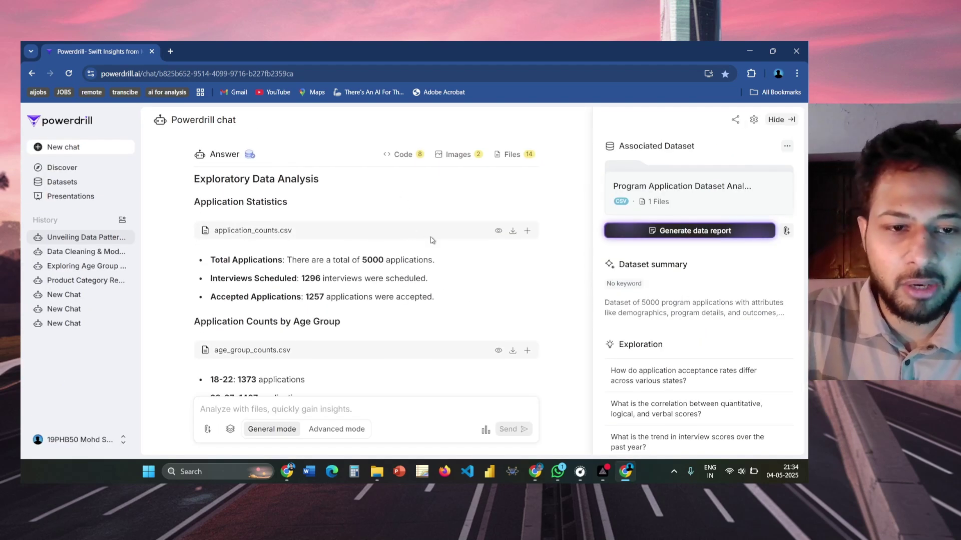
scroll(285, 240, down, 2)
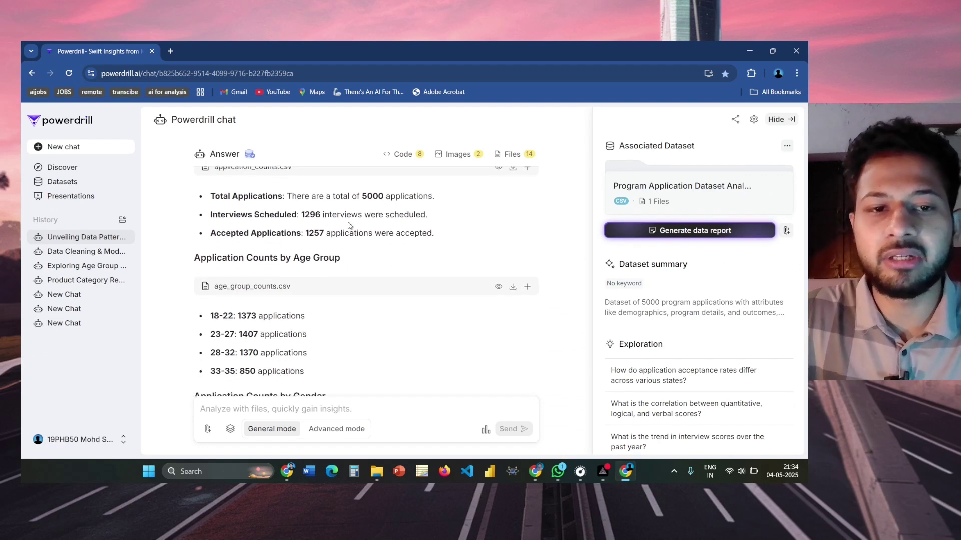
scroll(283, 227, down, 1)
scroll(343, 229, down, 3)
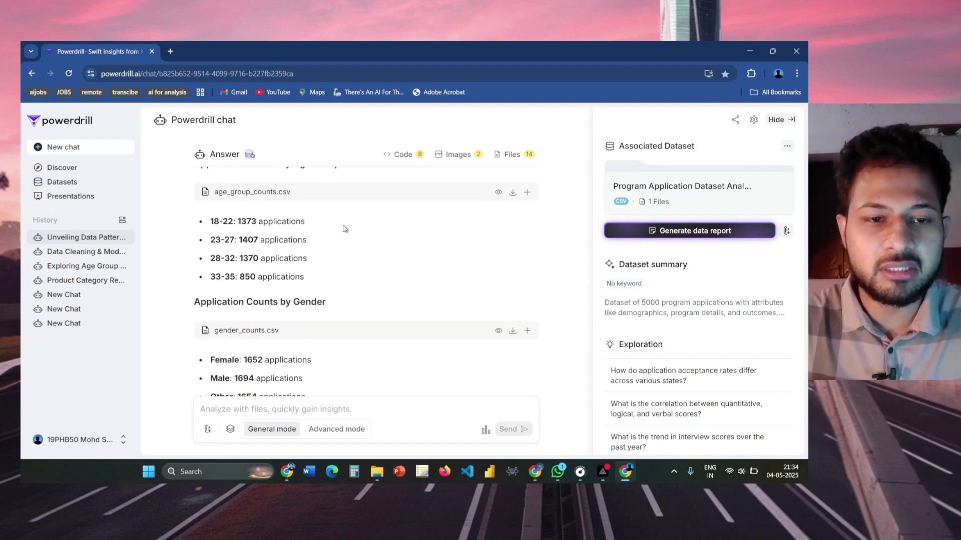
scroll(230, 216, up, 3)
scroll(300, 236, down, 2)
scroll(317, 241, down, 1)
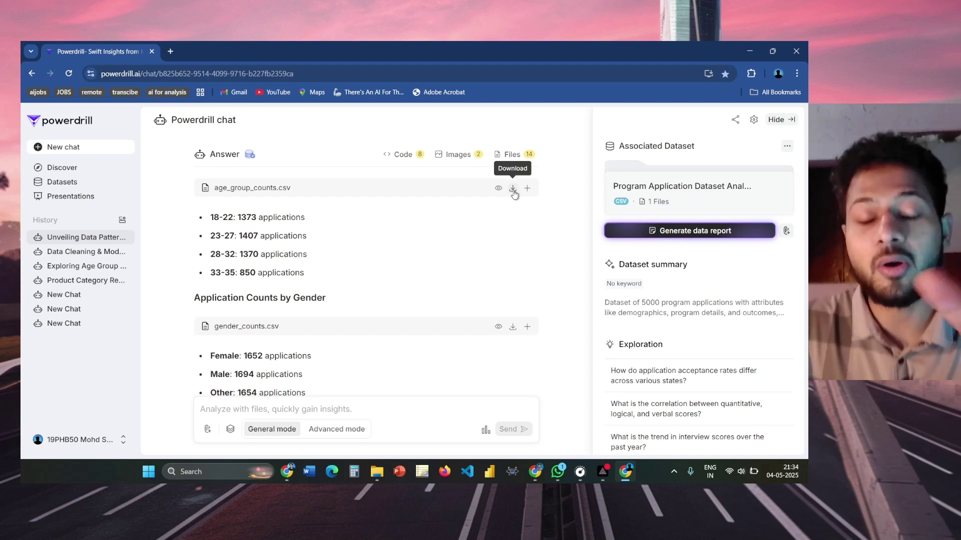
Read the answer's application counts by gender and city and its response times, continuing to the generated charts.
scroll(276, 274, down, 10)
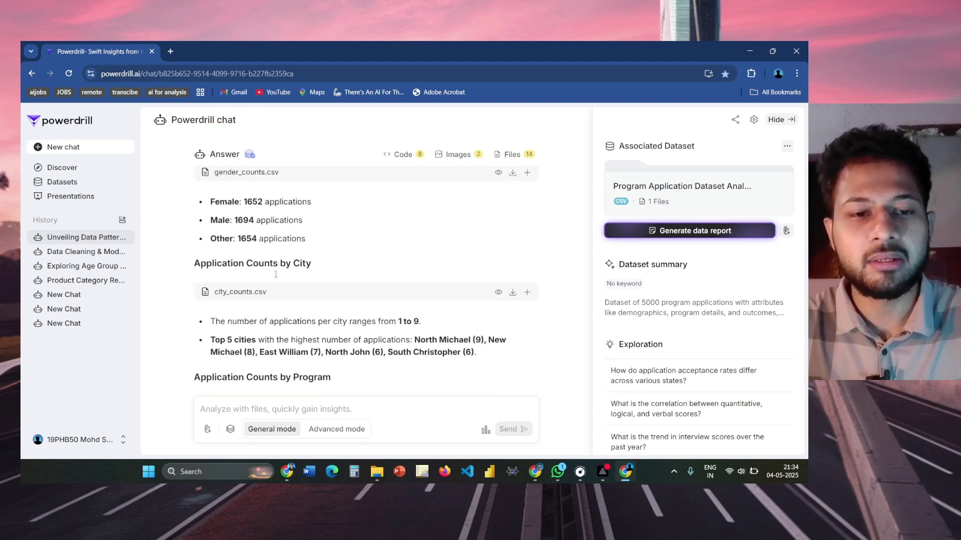
scroll(303, 281, down, 7)
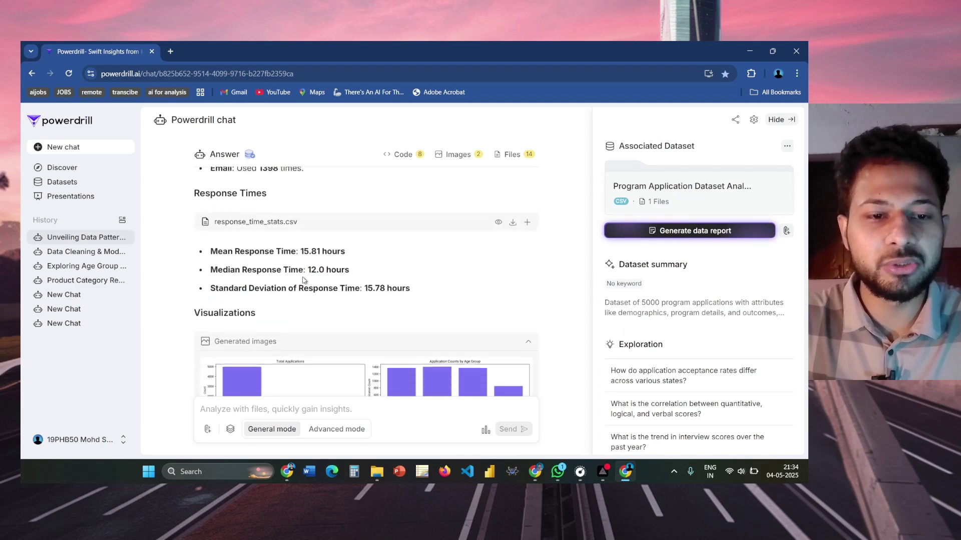
scroll(332, 287, up, 5)
scroll(336, 310, down, 4)
scroll(339, 330, down, 3)
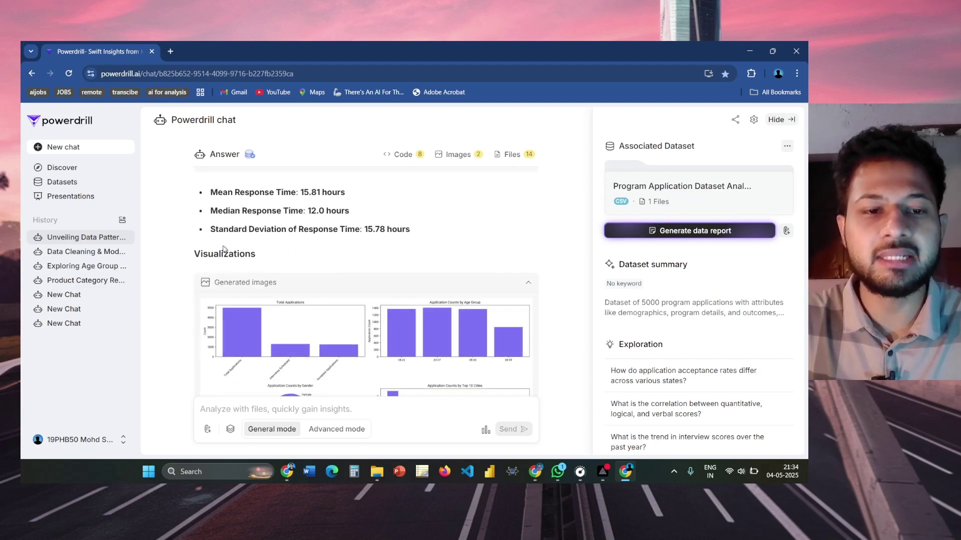
scroll(358, 281, down, 1)
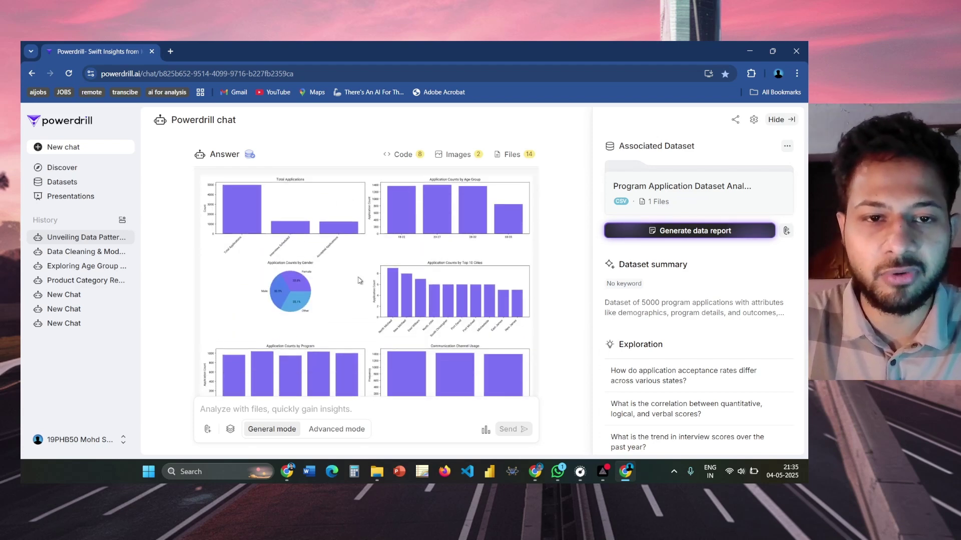
Enlarge the generated charts image and examine the Total Applications and Application Counts by Age Group charts.
click(363, 278)
scroll(344, 146, up, 3)
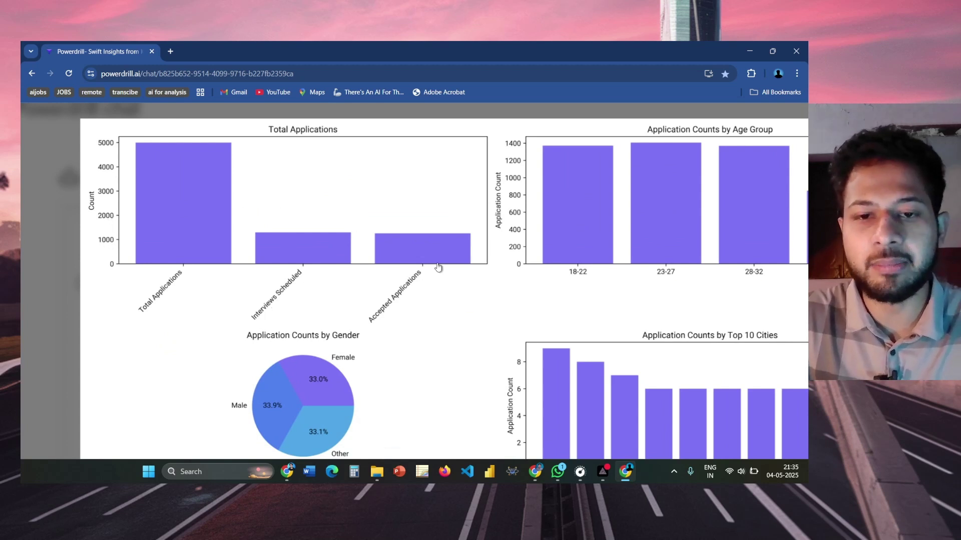
scroll(351, 235, right, 3)
scroll(350, 235, down, 1)
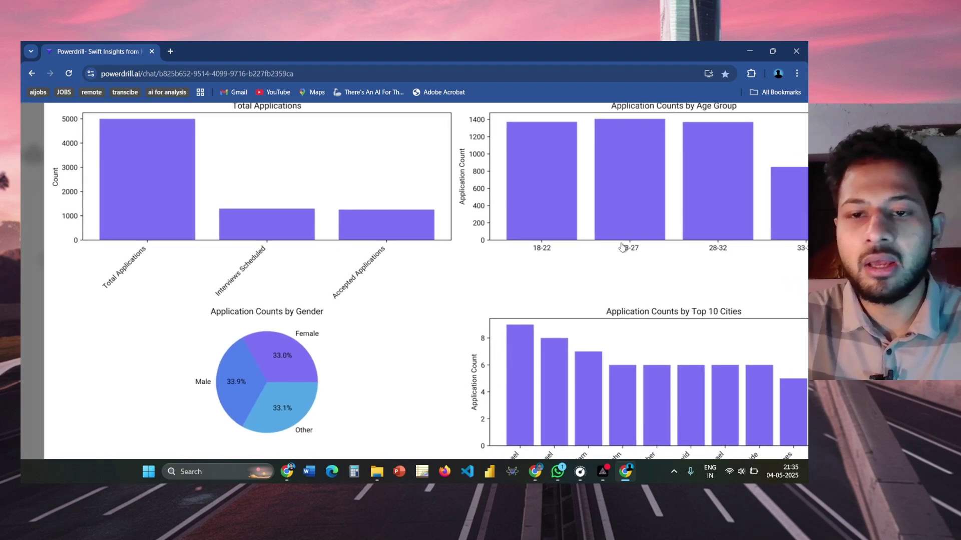
scroll(625, 247, right, 2)
scroll(550, 235, up, 1)
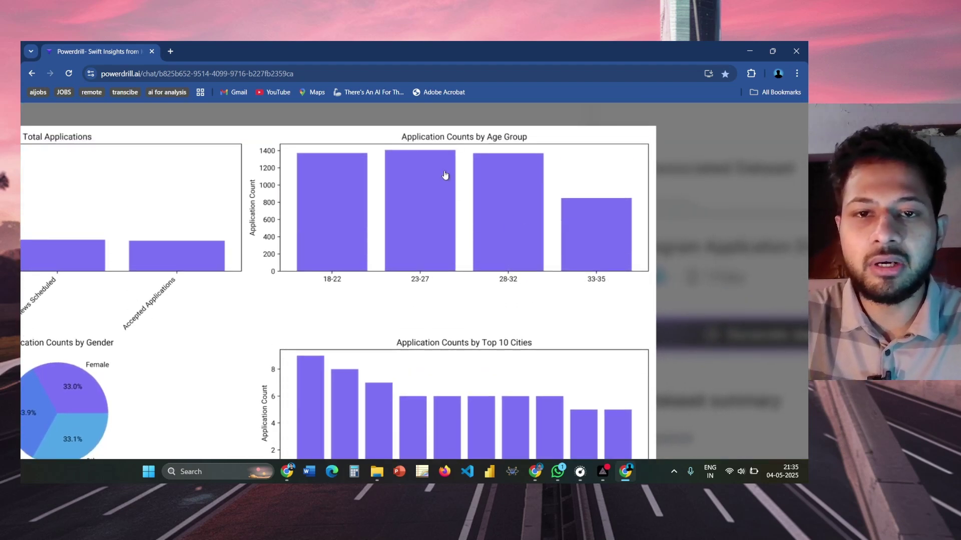
Examine the enlarged charts for top 10 cities, gender, program and communication channel usage, and close the enlarged image.
scroll(519, 185, down, 1)
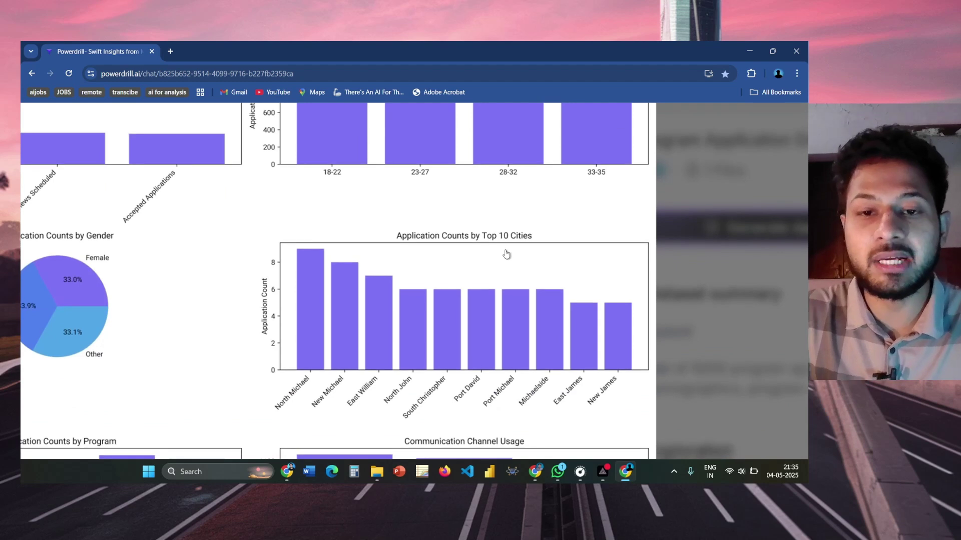
scroll(620, 245, left, 3)
scroll(620, 245, down, 2)
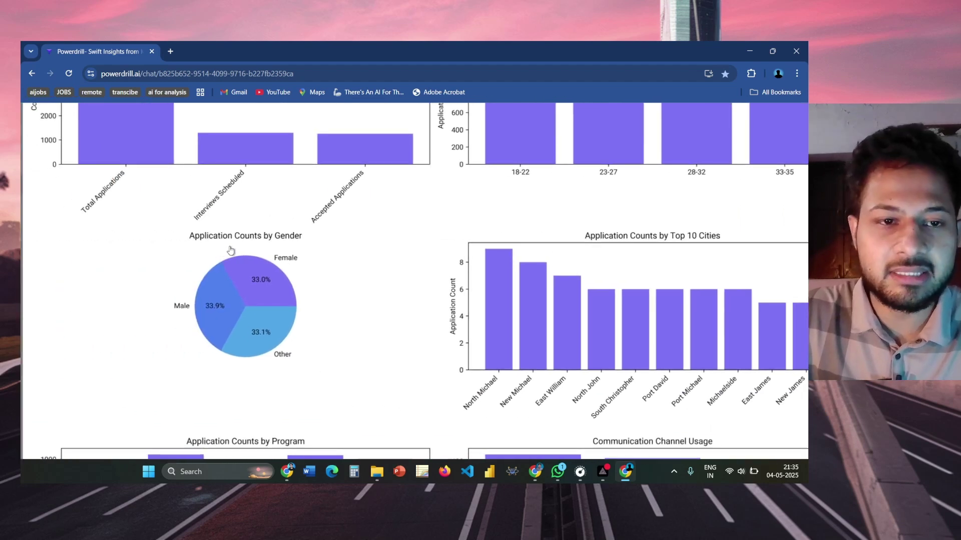
scroll(304, 249, down, 5)
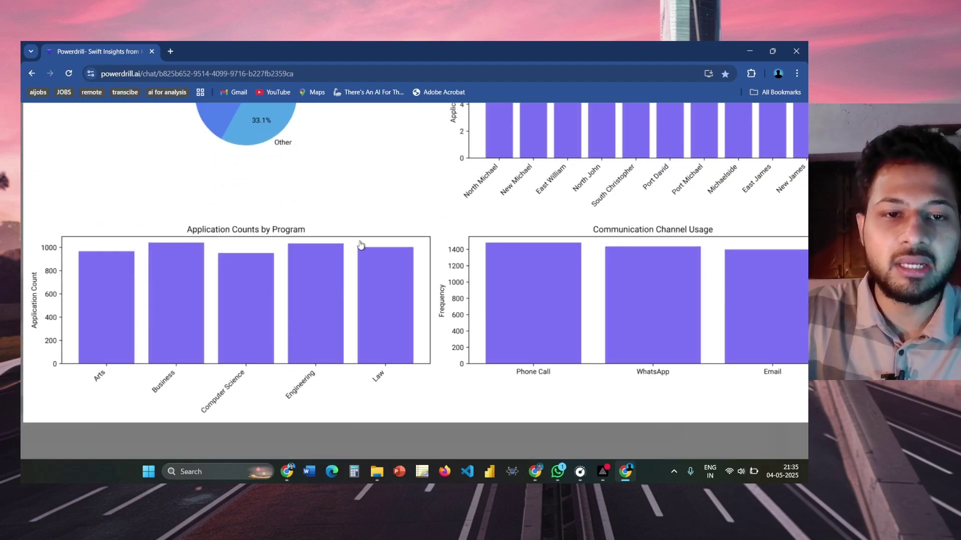
scroll(597, 270, right, 2)
scroll(597, 271, right, 3)
click(416, 247)
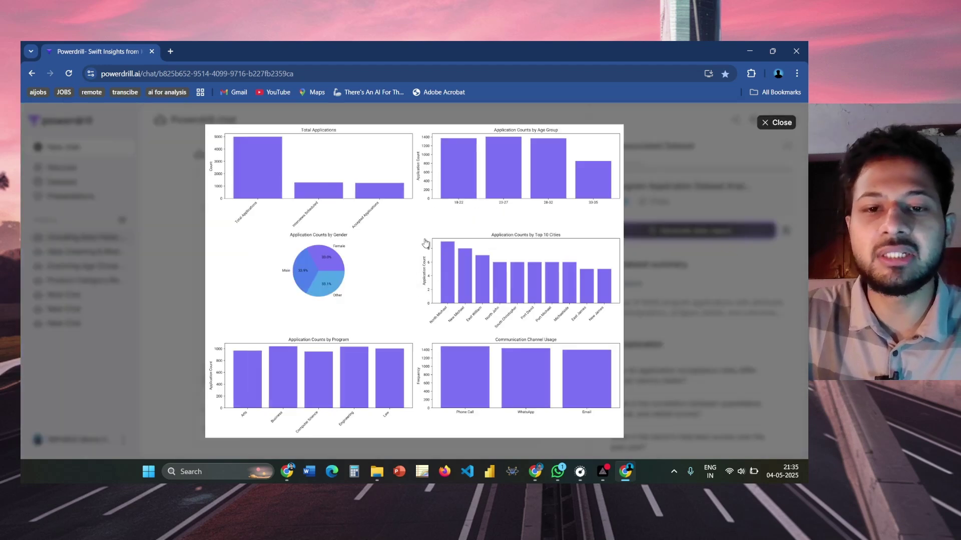
click(776, 122)
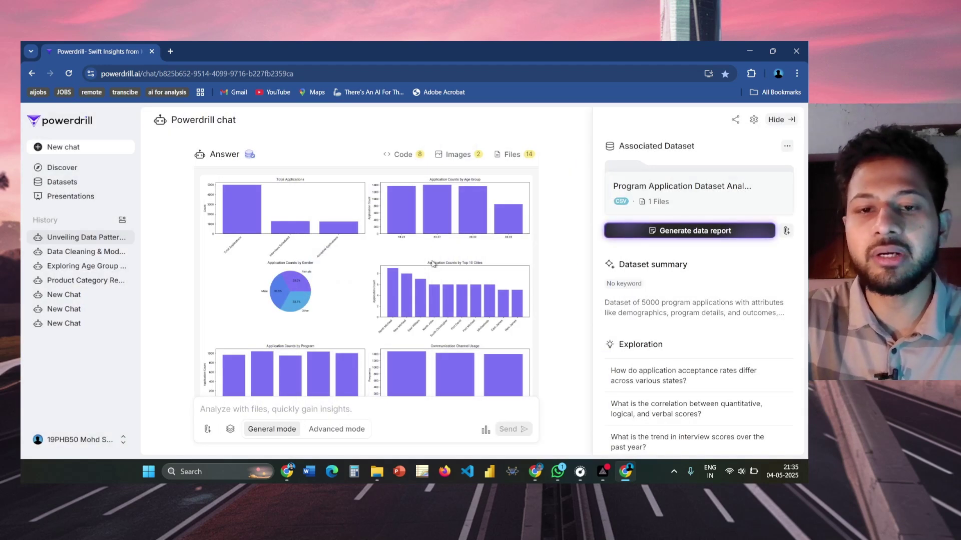
Read the chart descriptions and the Conclusion and Insights section, continuing past the Conclusion Slides.
scroll(387, 294, down, 7)
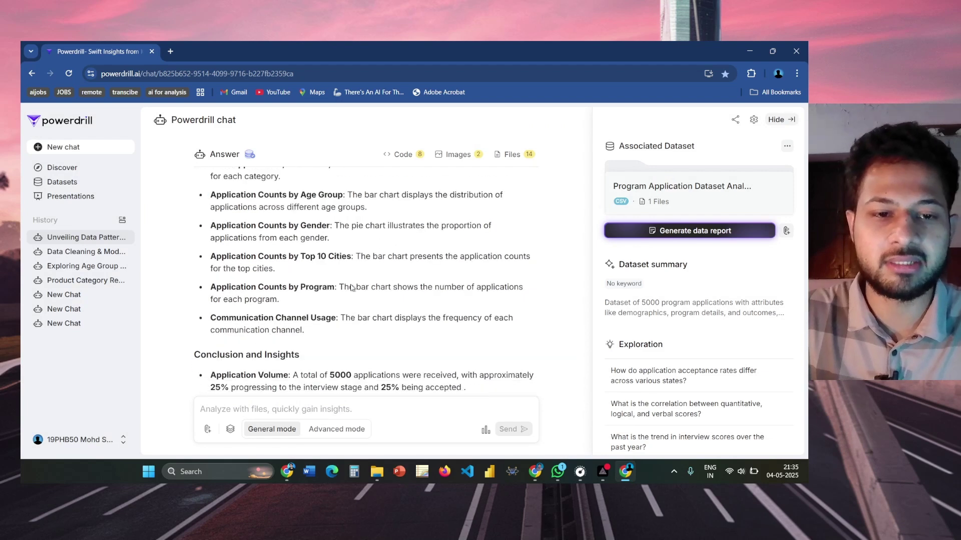
scroll(337, 310, down, 3)
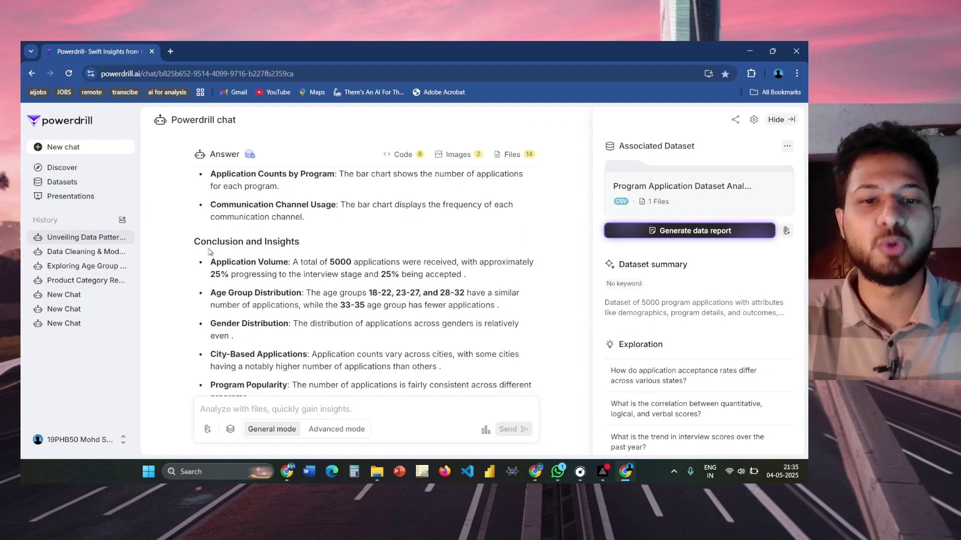
scroll(215, 255, down, 1)
scroll(216, 258, down, 1)
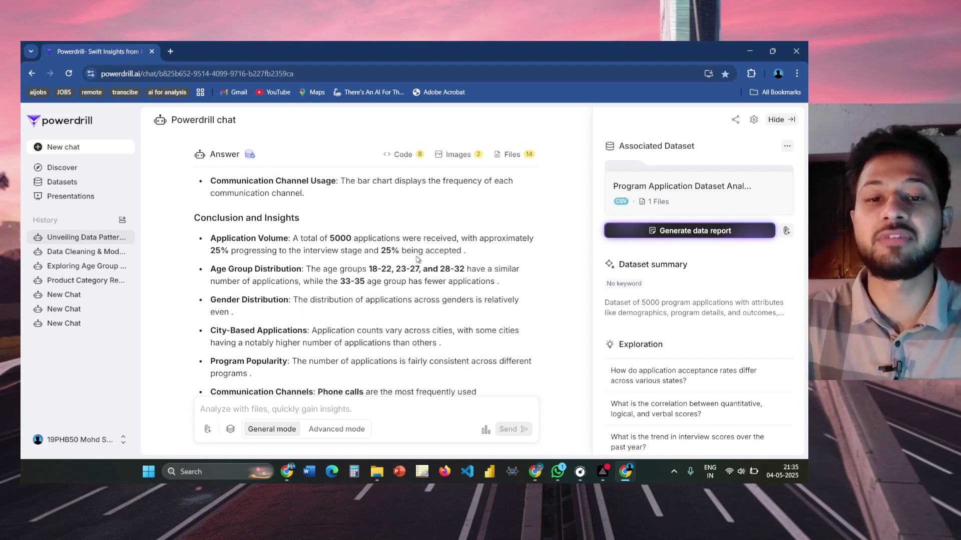
scroll(422, 261, down, 4)
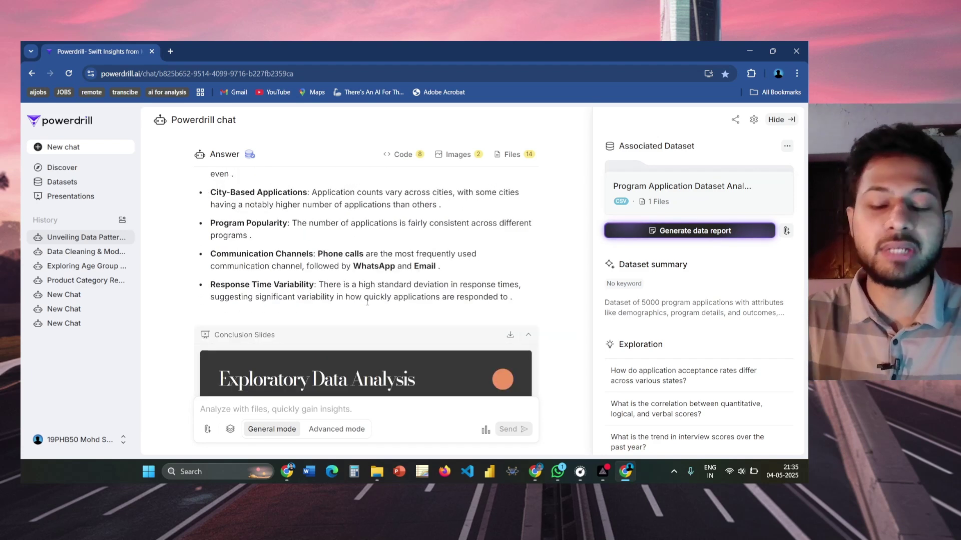
scroll(297, 390, down, 10)
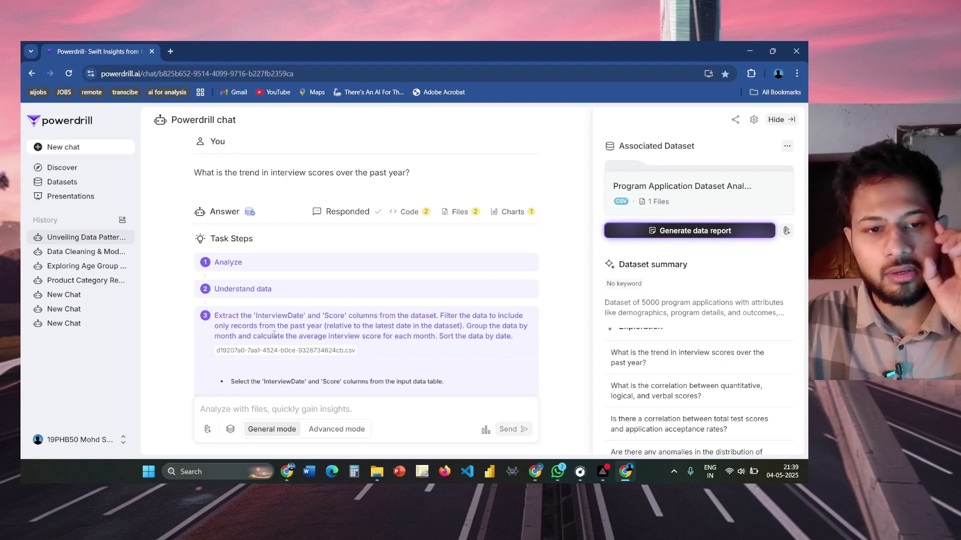
Review the follow-up answers, highlighting the question "Analyze top 10 countries having best placements" and viewing the Average Interview Score Trend chart.
scroll(283, 261, down, 5)
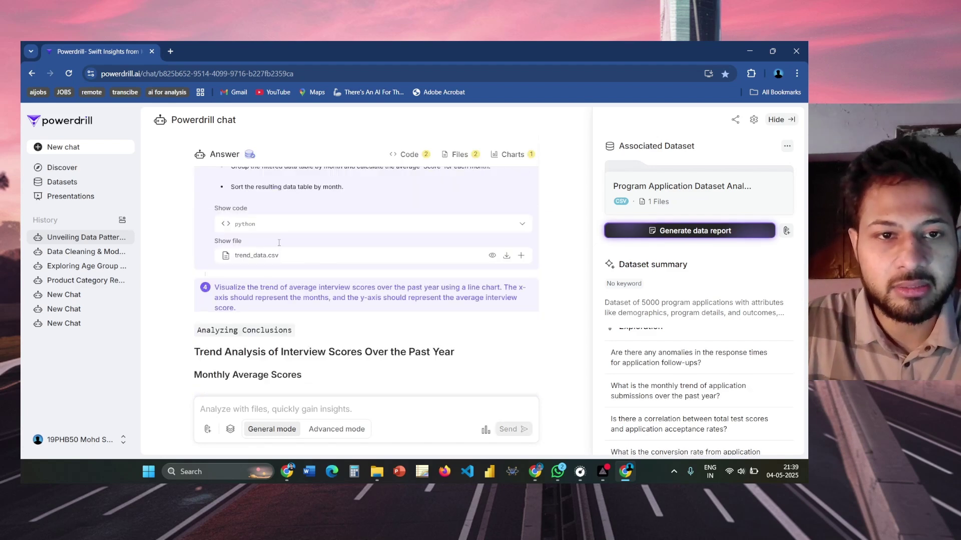
scroll(392, 293, up, 10)
scroll(334, 293, down, 2)
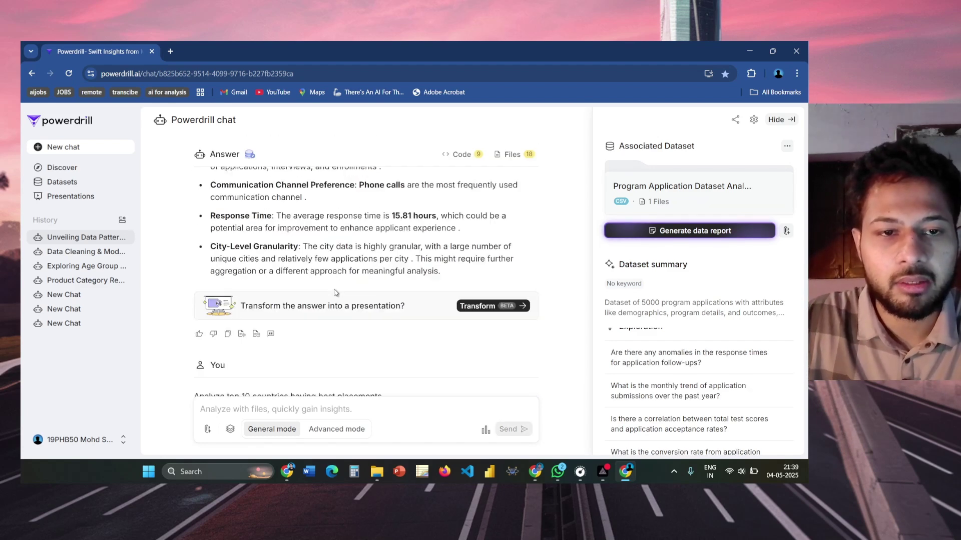
drag(388, 350, 194, 352)
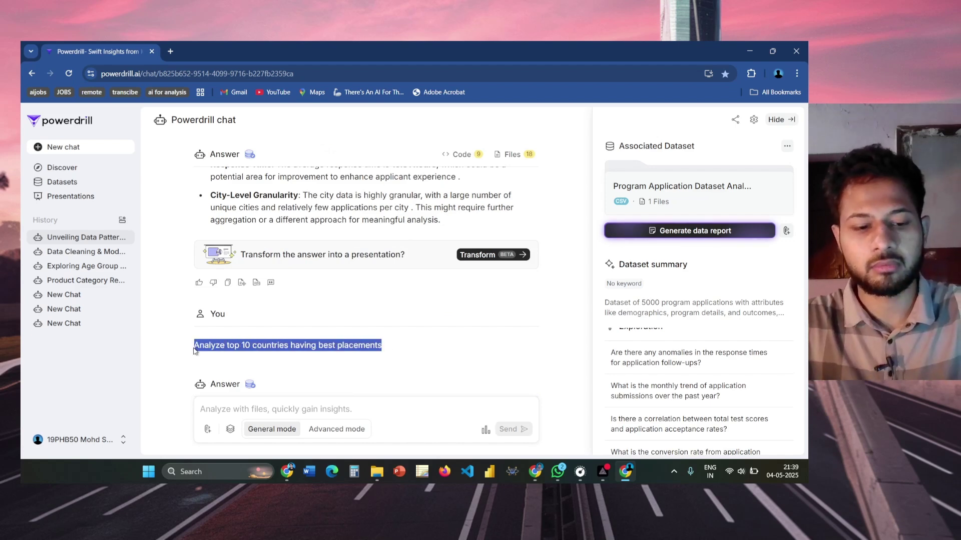
scroll(357, 346, down, 15)
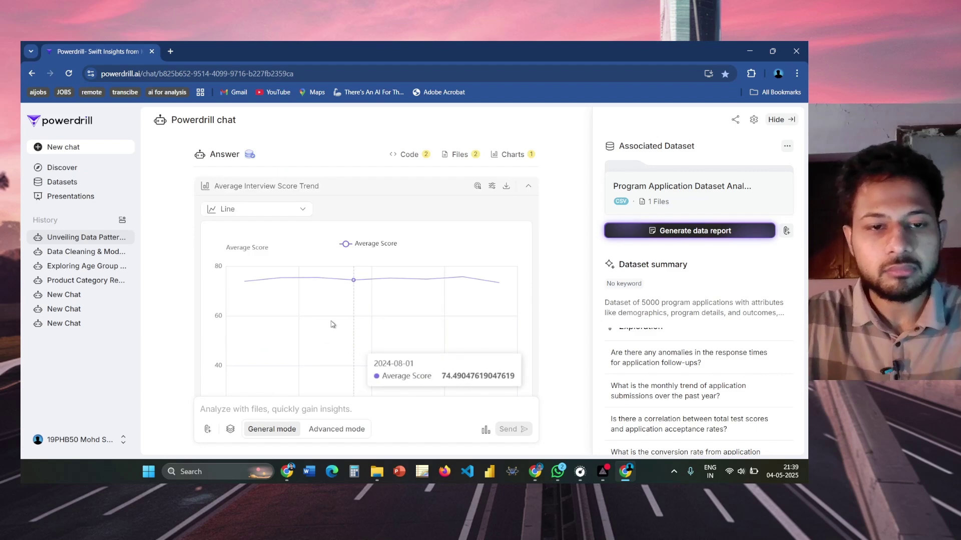
Read the answer on the past year's interview score trend, covering the data range, average score range and monthly averages.
scroll(333, 323, up, 4)
scroll(312, 299, up, 4)
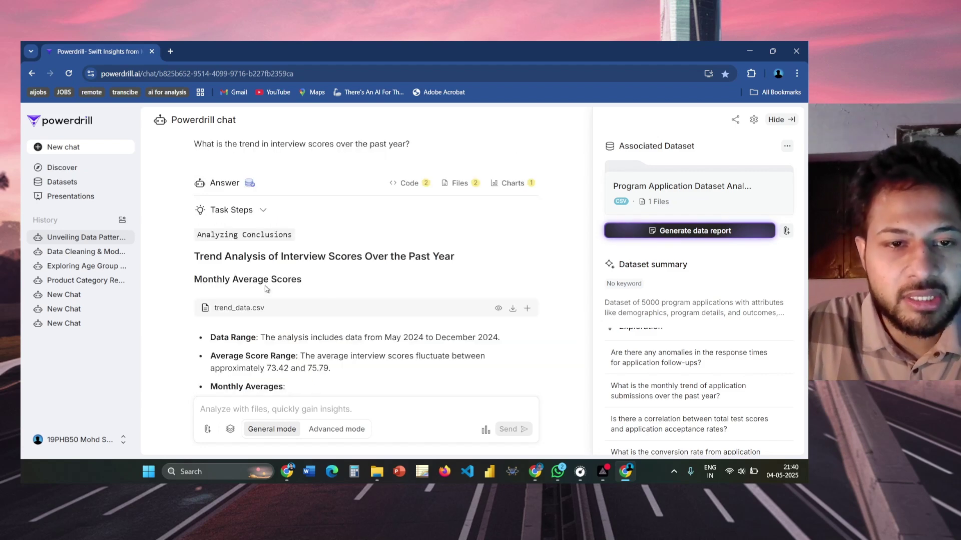
scroll(350, 279, down, 2)
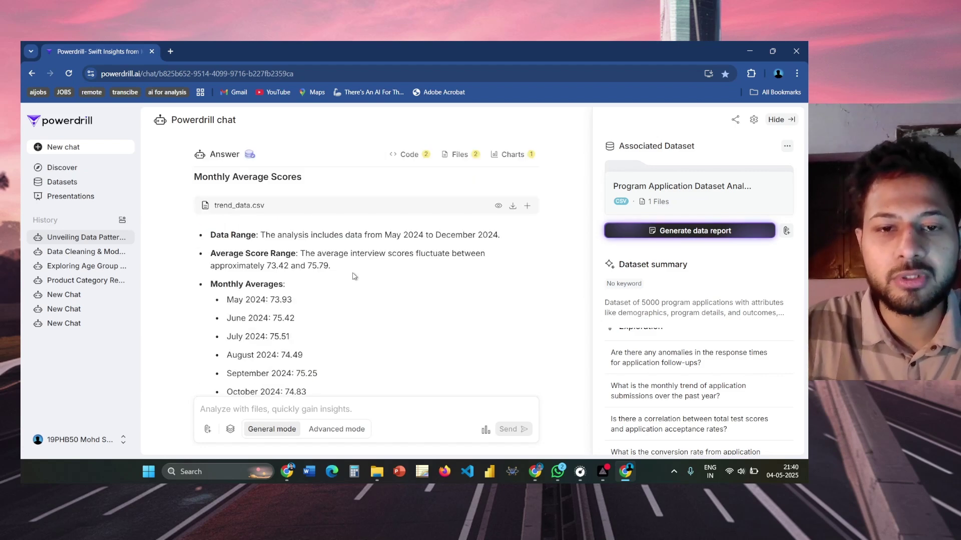
scroll(355, 277, up, 2)
scroll(372, 289, down, 1)
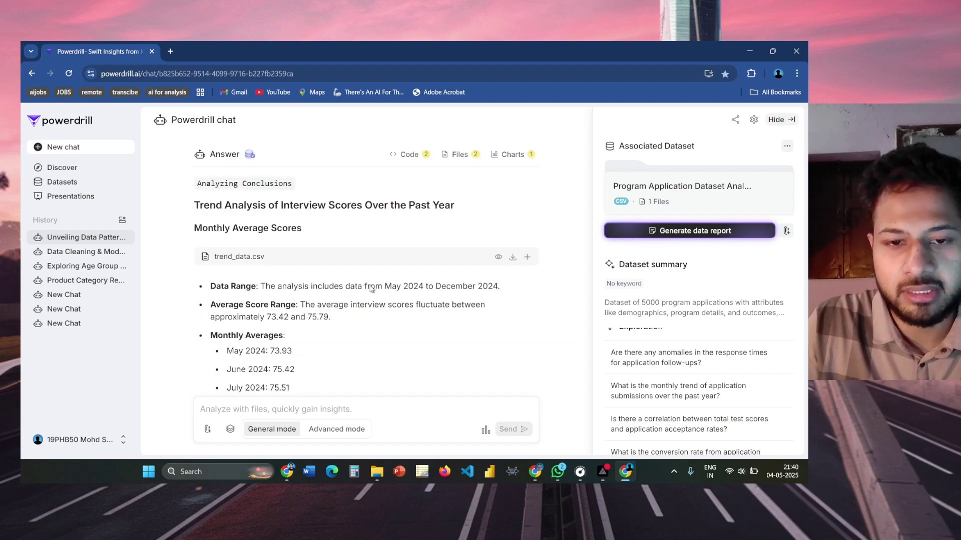
scroll(258, 300, down, 3)
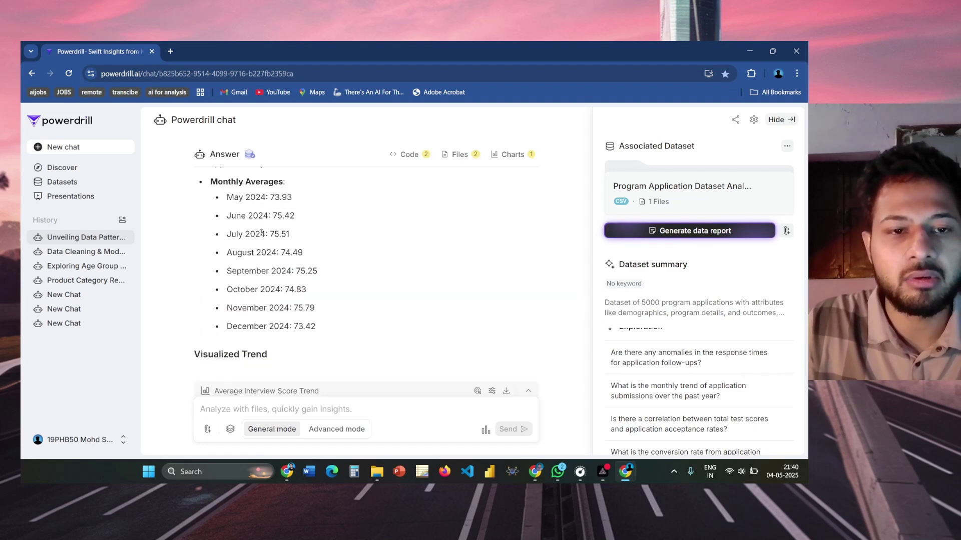
scroll(304, 355, down, 2)
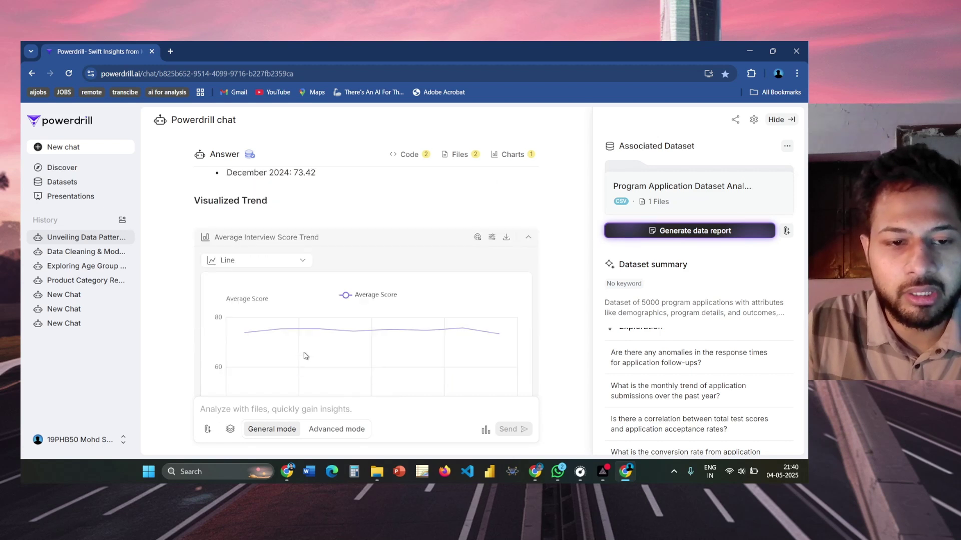
Change the Average Interview Score Trend chart from a line to an Area chart.
scroll(302, 266, down, 1)
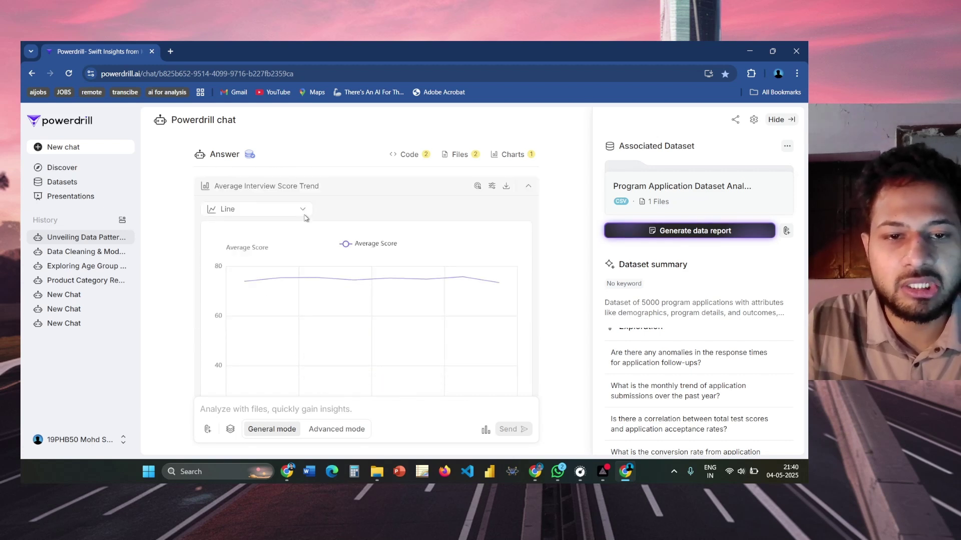
click(304, 214)
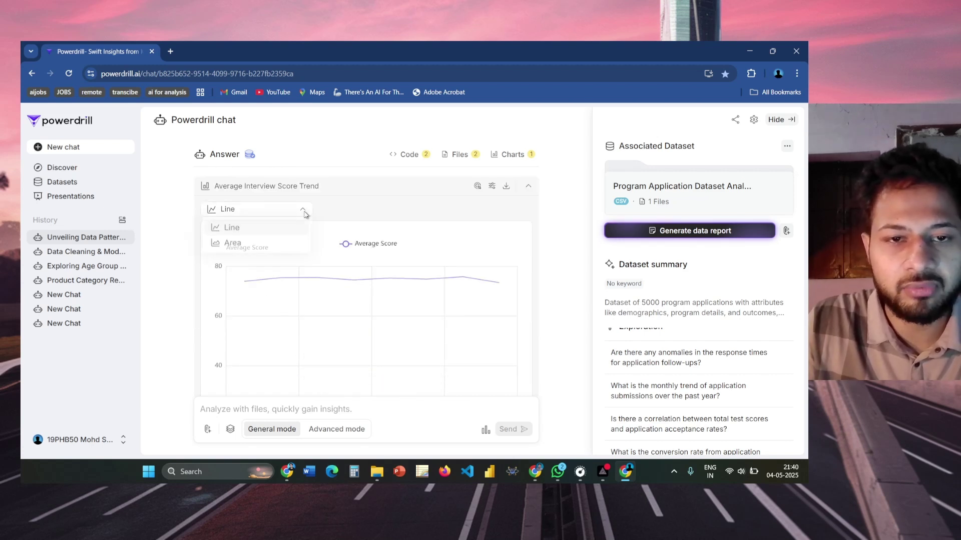
click(283, 247)
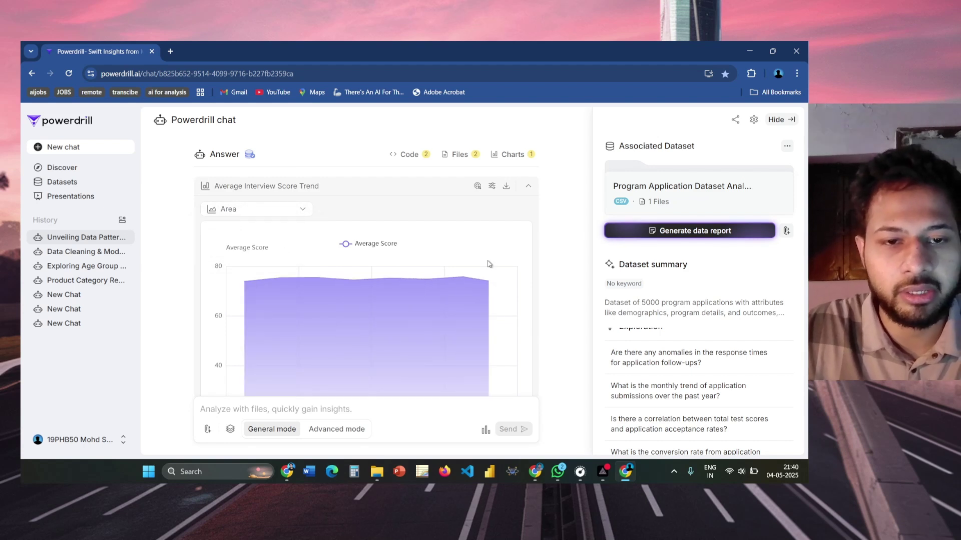
Examine the monthly average scores on the area chart and the trend notes beneath it.
scroll(505, 269, down, 1)
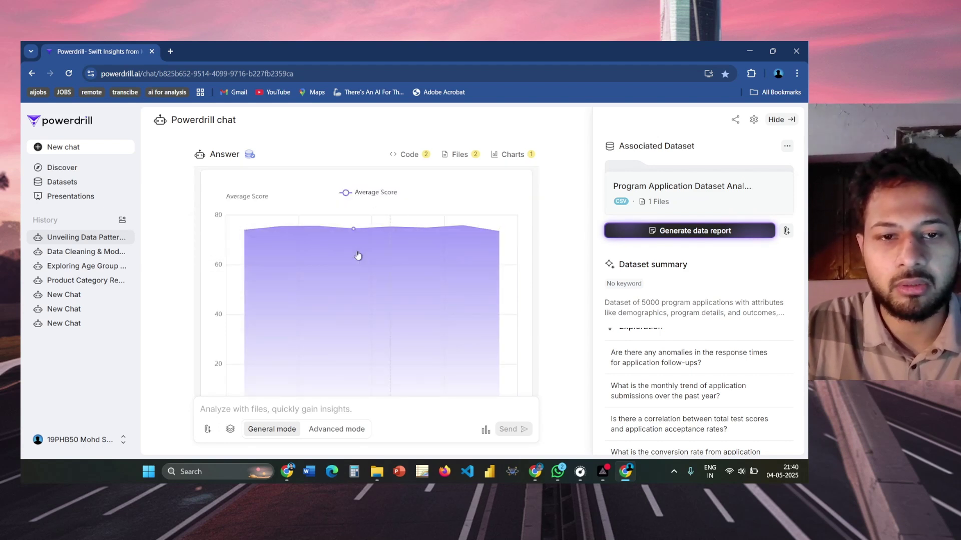
mouse_move(292, 252)
scroll(288, 253, down, 2)
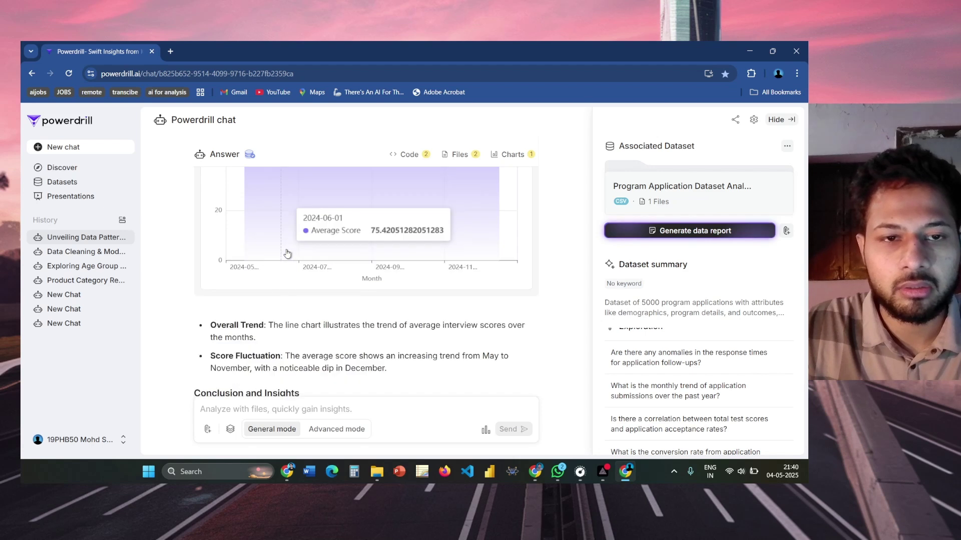
scroll(350, 276, up, 1)
scroll(367, 278, up, 1)
mouse_move(369, 279)
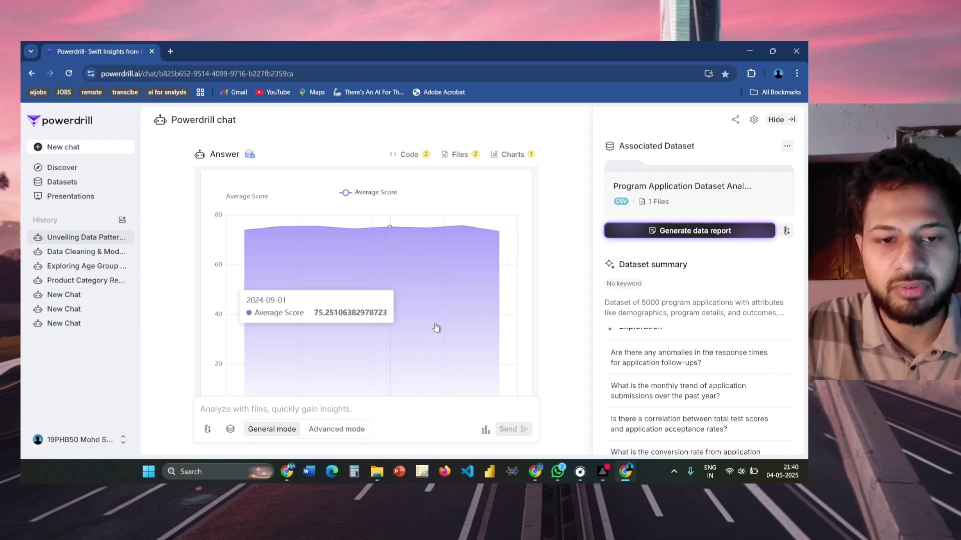
scroll(435, 351, down, 2)
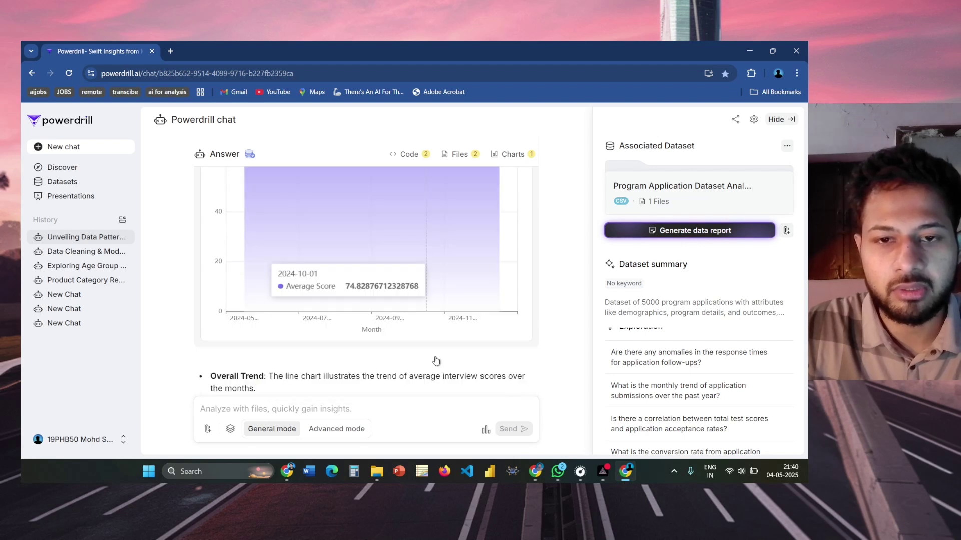
scroll(380, 330, down, 2)
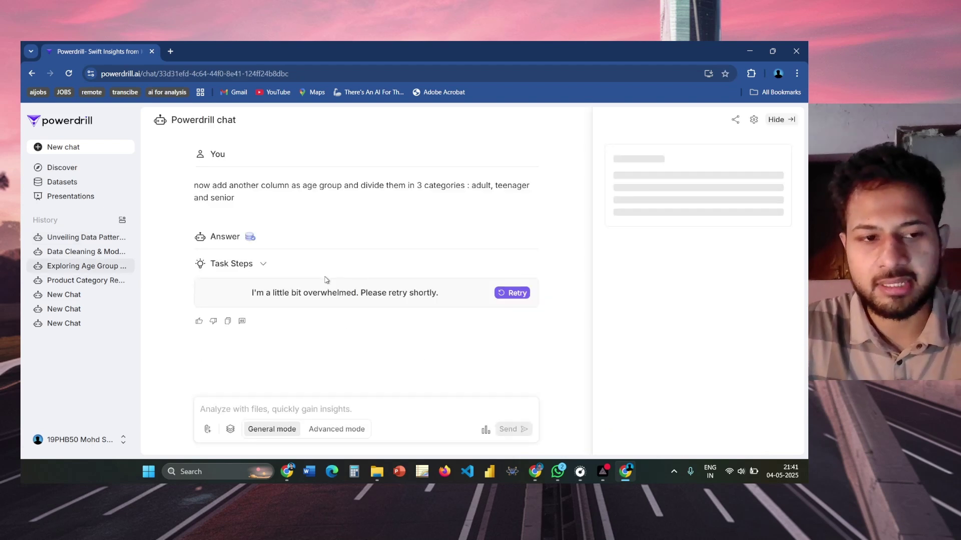